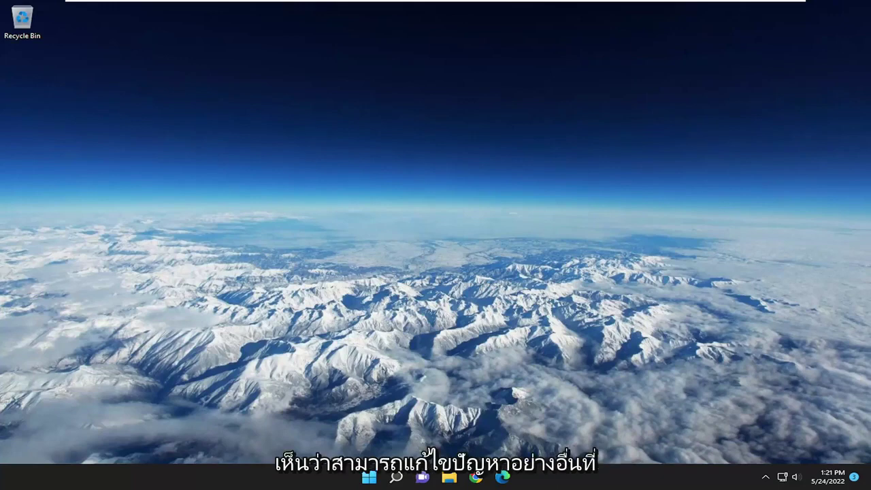
Step: Search for 'control panel', open it, and switch its items to large icons view
click(396, 476)
text(control panel)
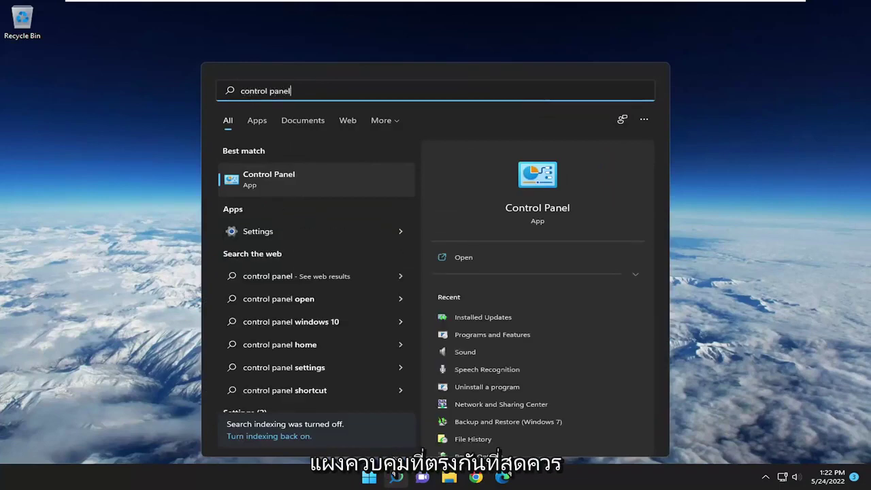
click(267, 181)
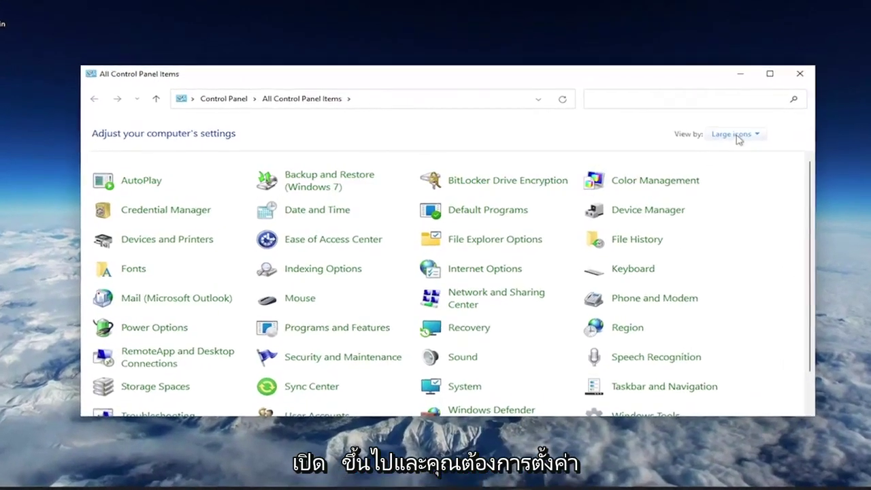
click(715, 136)
click(719, 172)
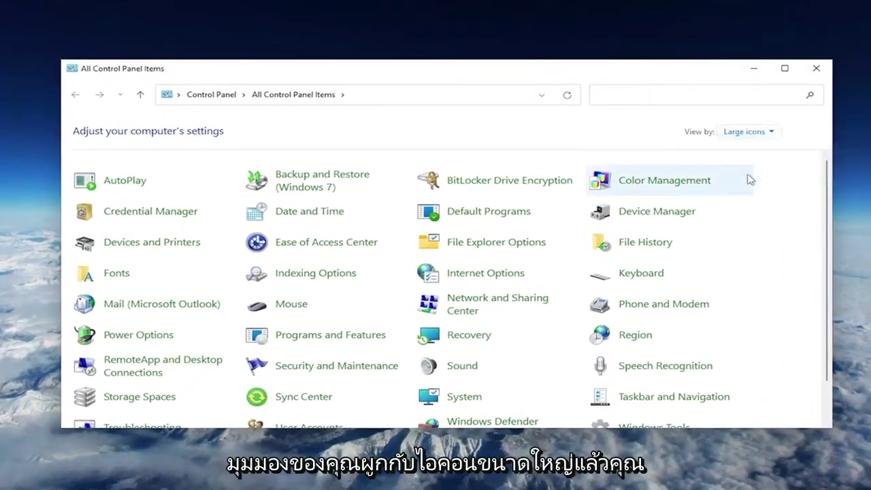
Step: In Mouse Properties, reset the Normal Select pointer to its default on the Pointers tab
click(292, 306)
drag(190, 73, 412, 118)
click(310, 135)
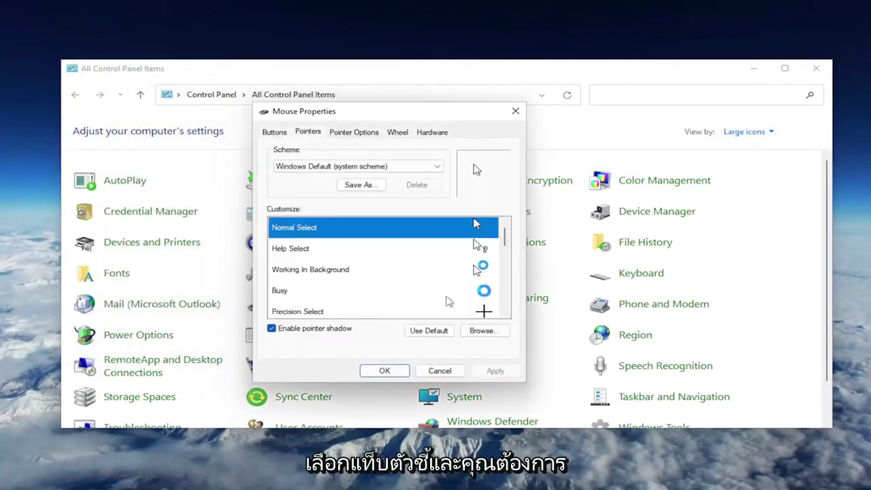
click(427, 332)
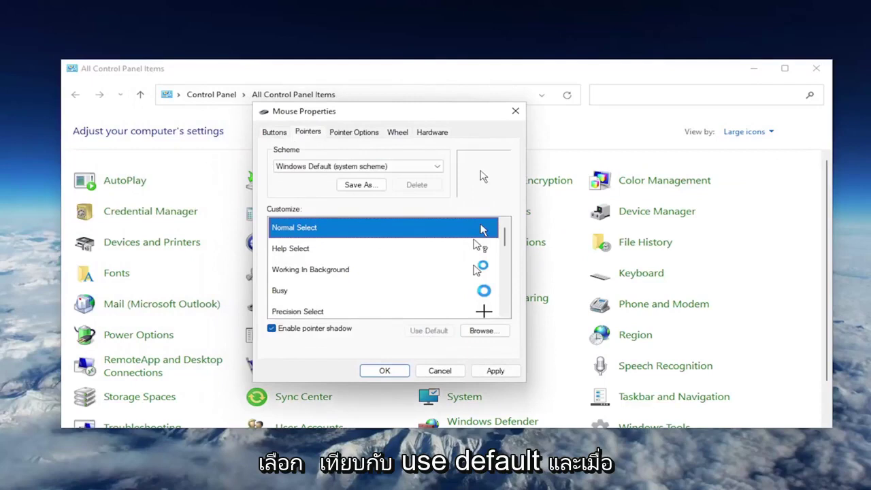
Step: Leave the Pointer Options speed slider near the middle, then apply and confirm with OK
click(368, 137)
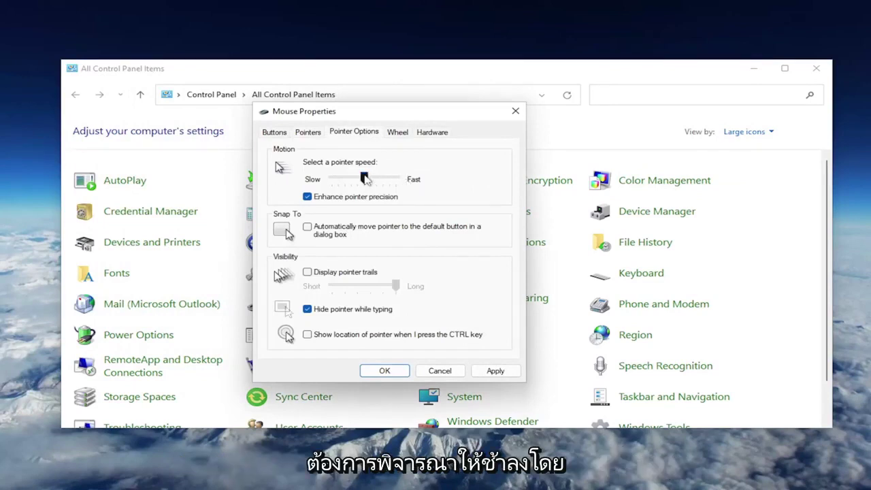
mouse_move(364, 178)
mouse_down()
mouse_move(329, 180)
mouse_move(363, 183)
mouse_up()
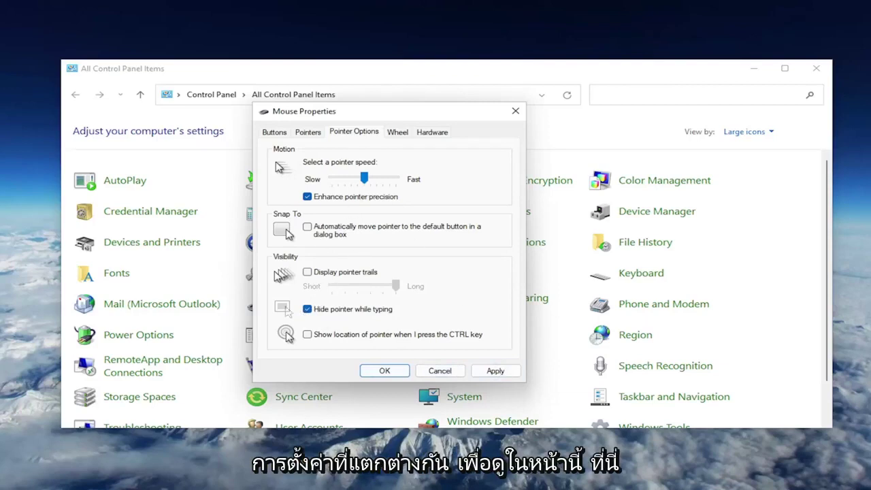
click(495, 371)
click(385, 371)
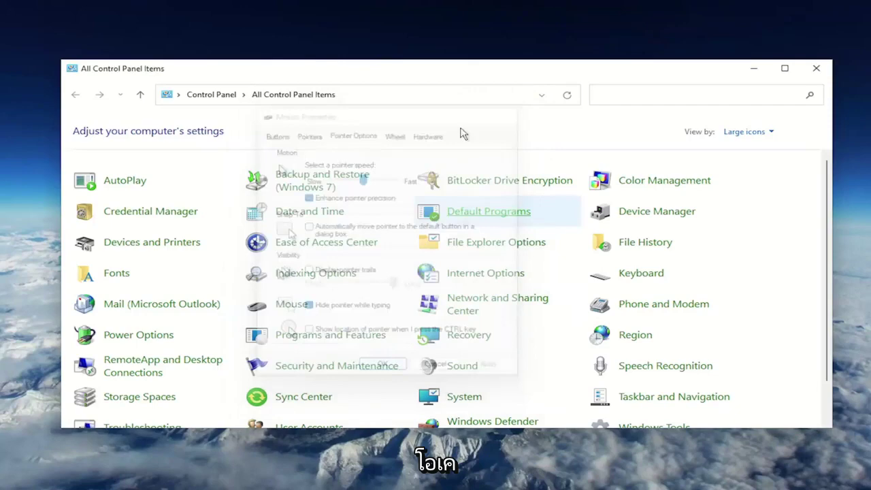
Step: Close Control Panel, then search for 'device manager' and launch it
click(817, 68)
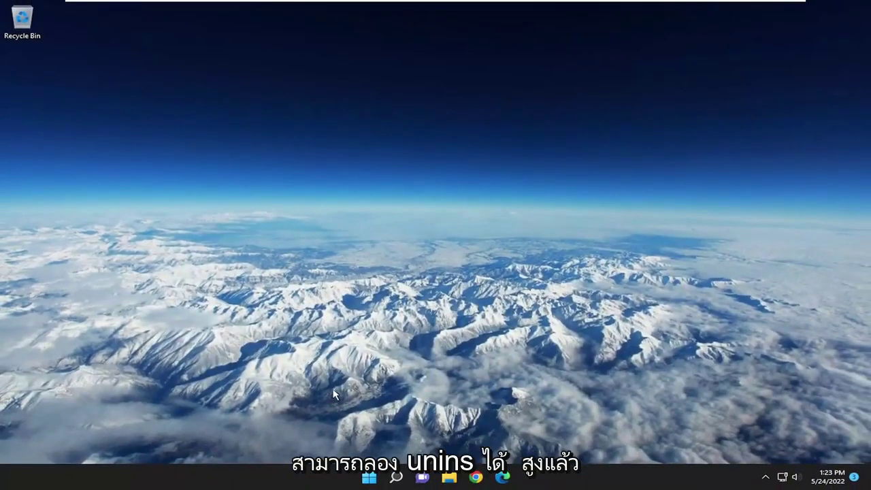
click(396, 479)
text(device manager)
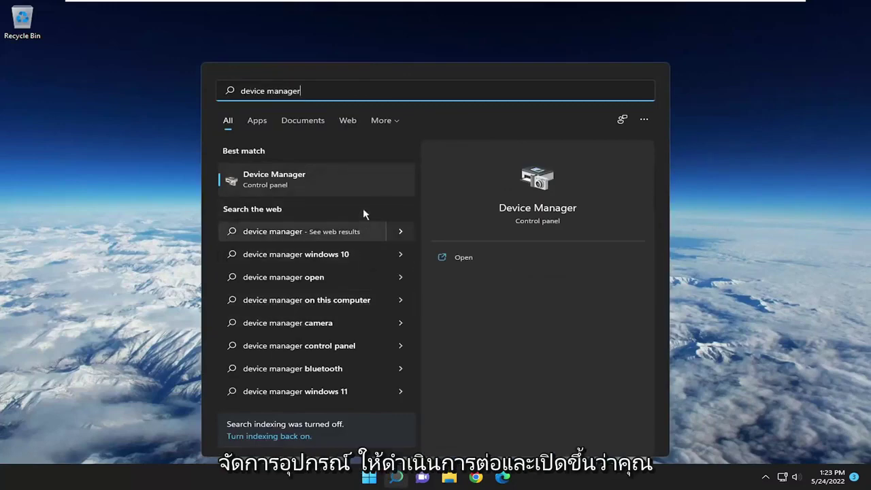
click(279, 179)
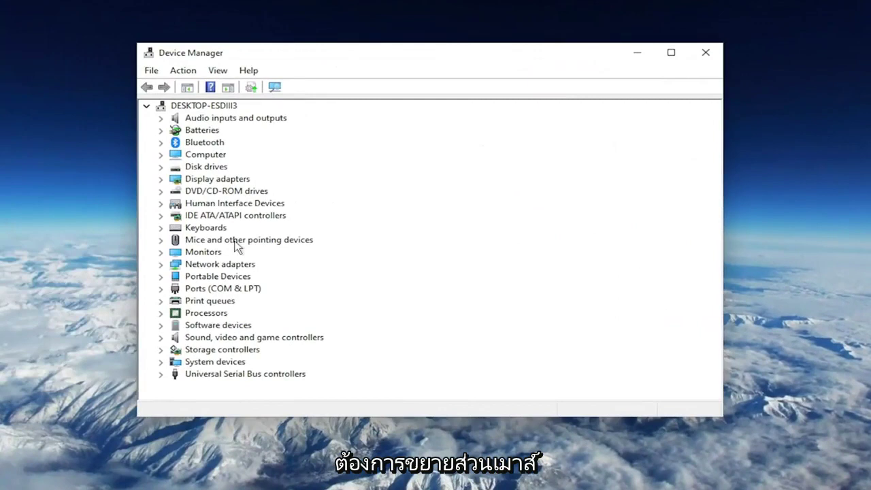
Step: Under Mice and other pointing devices, uninstall the HID-compliant mouse and confirm the removal
double_click(235, 243)
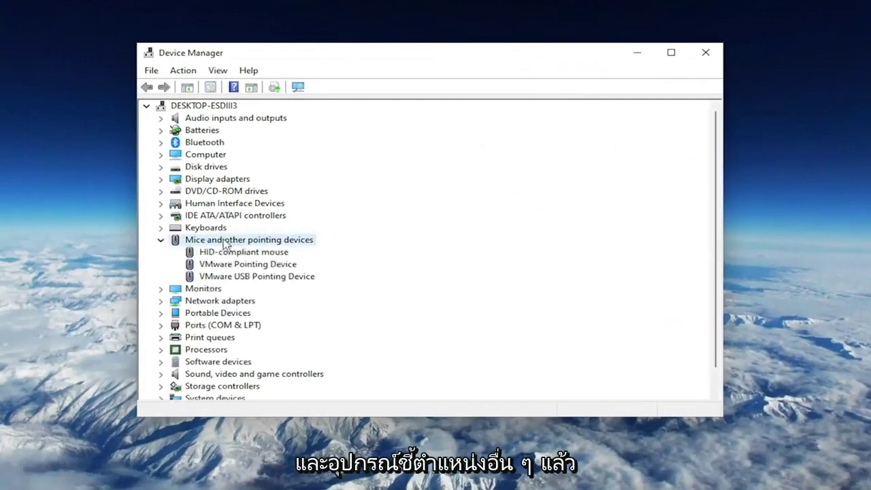
click(261, 278)
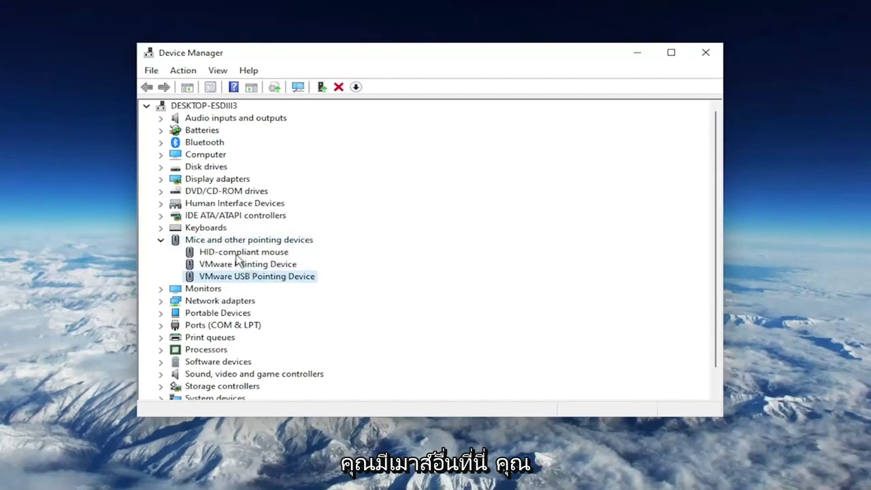
click(235, 253)
right_click(243, 253)
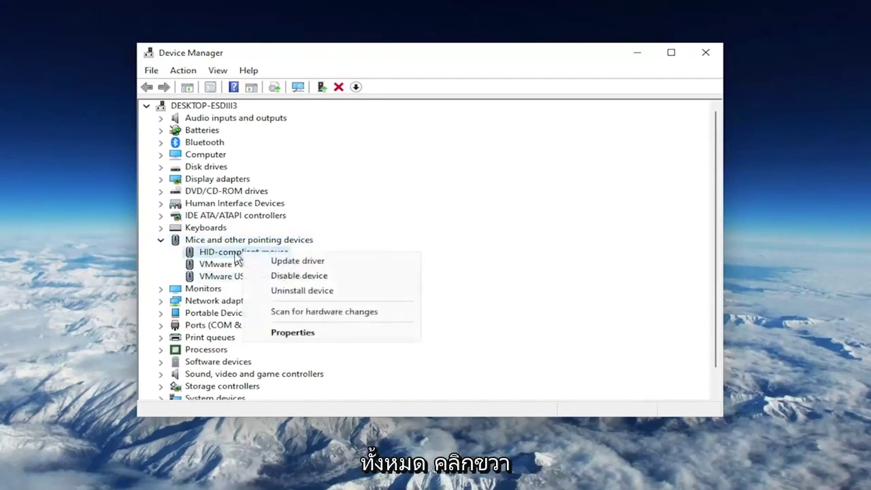
click(274, 291)
click(460, 317)
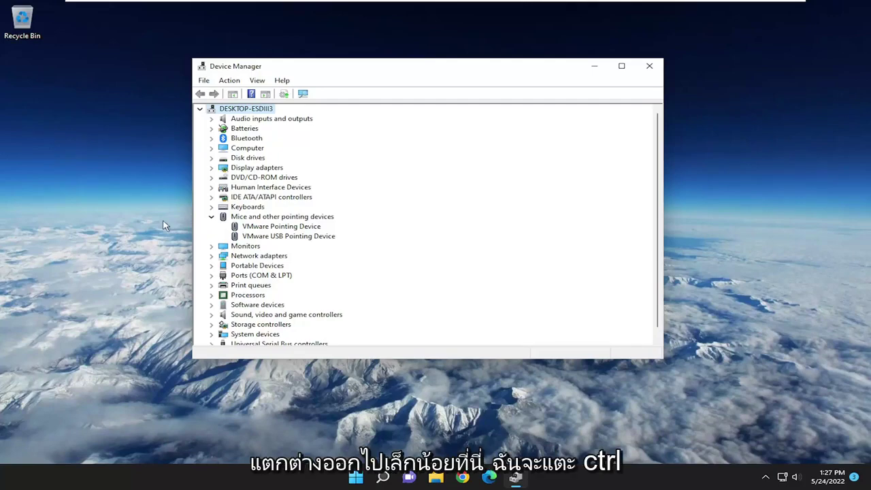
Step: From the Ctrl+Alt+Delete screen, use the keyboard to choose Restart from the power options
key(ctrl+alt+Delete)
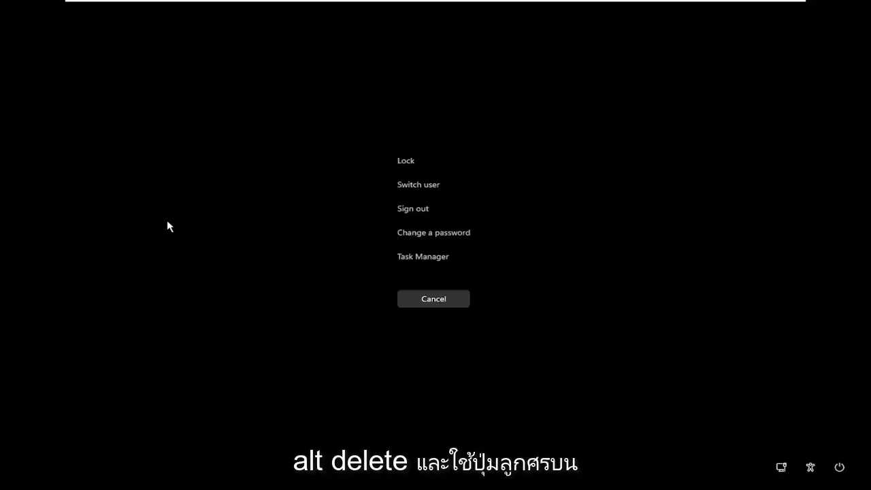
key(Up)
key(Up)
key(Up)
key(Up)
key(Up)
key(Up)
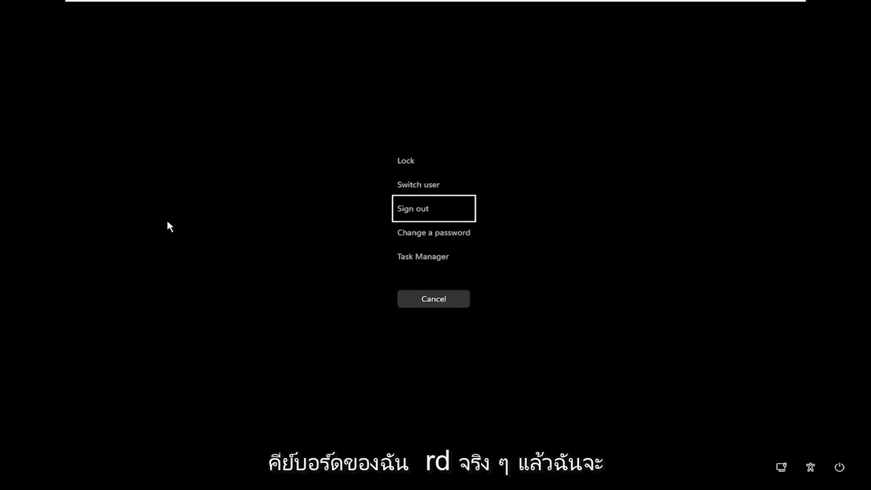
key(Return)
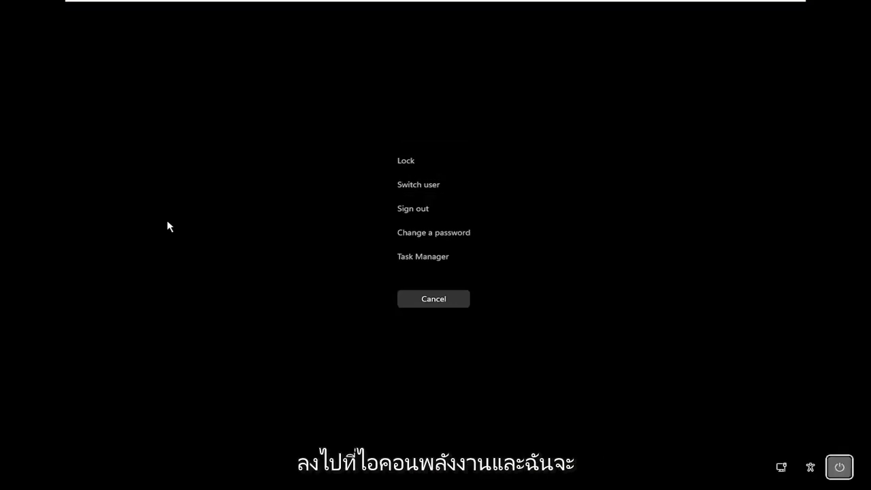
key(Down)
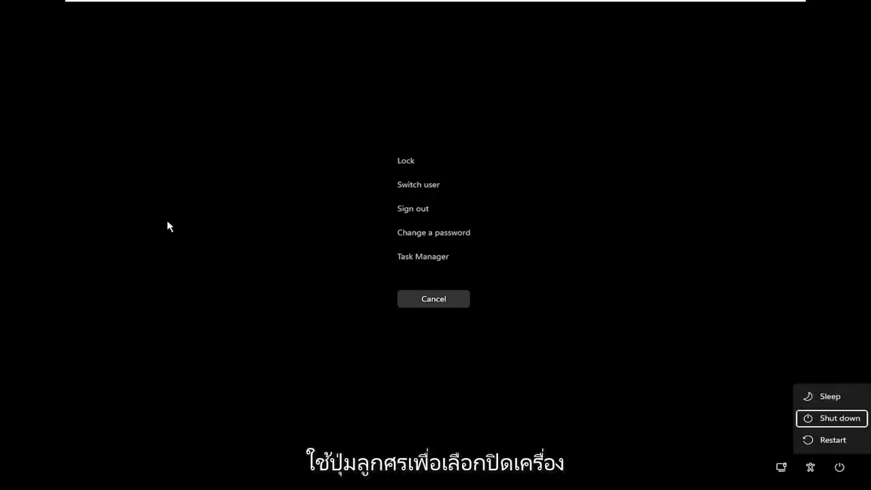
key(Up)
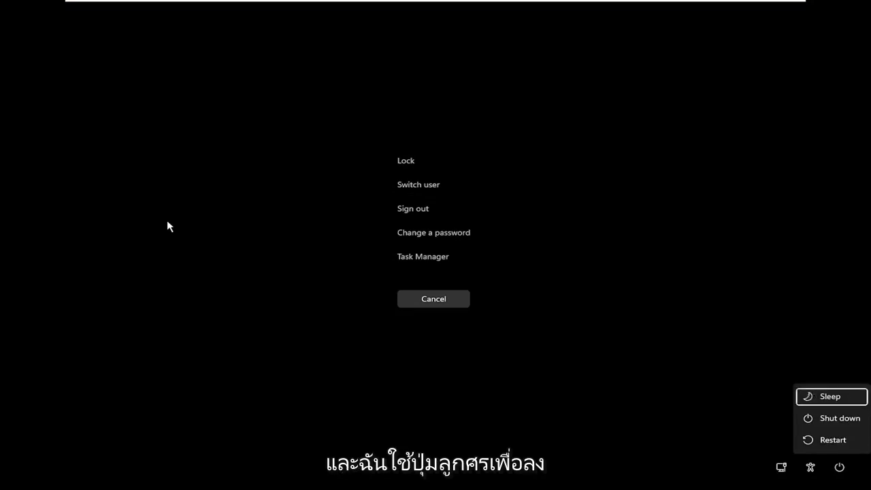
key(Down)
key(Down)
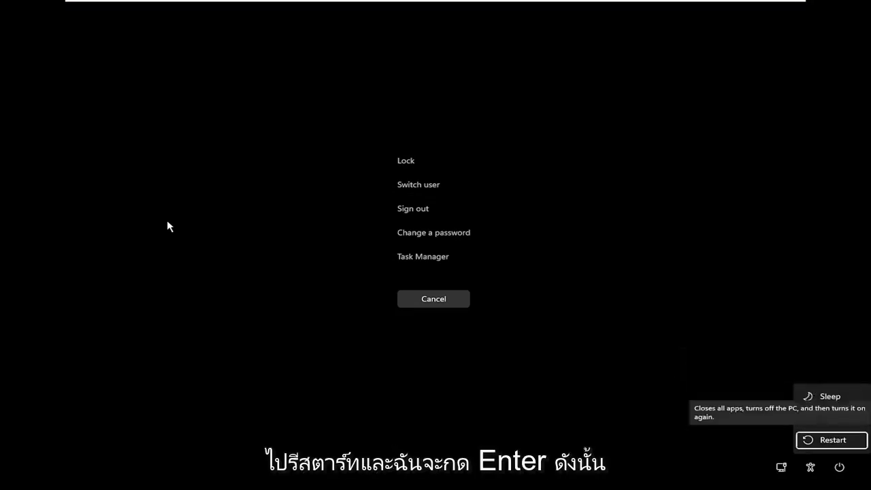
key(Return)
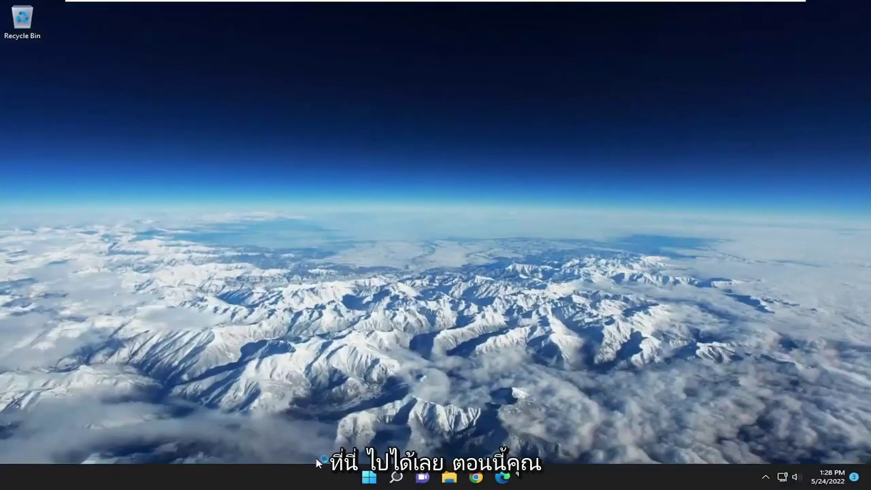
Step: After restarting, open Search and the Start menu, then close it to return to the desktop
click(393, 480)
click(369, 478)
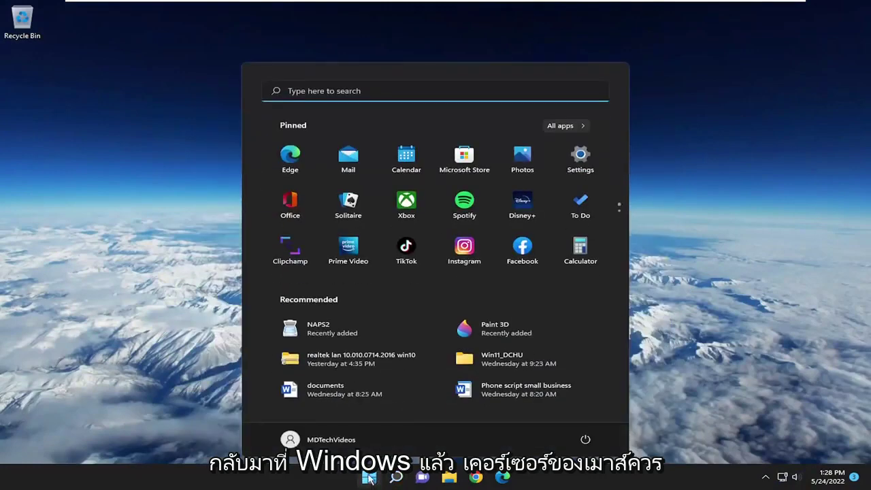
click(138, 229)
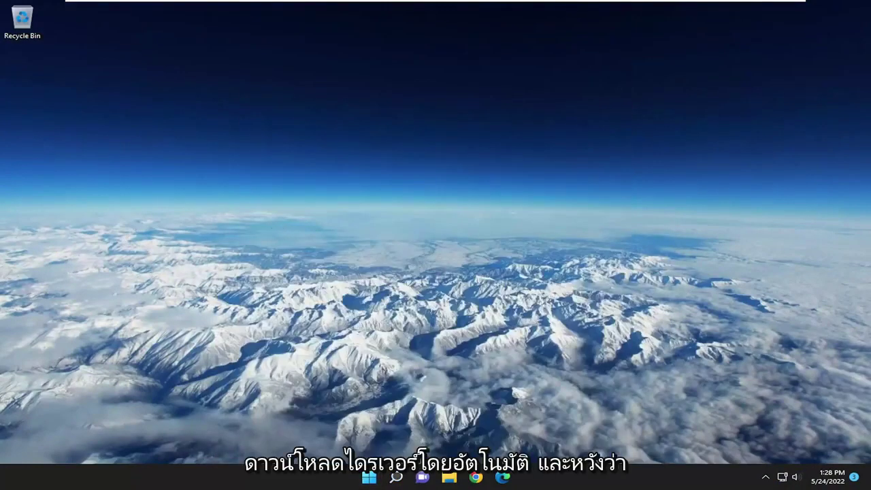